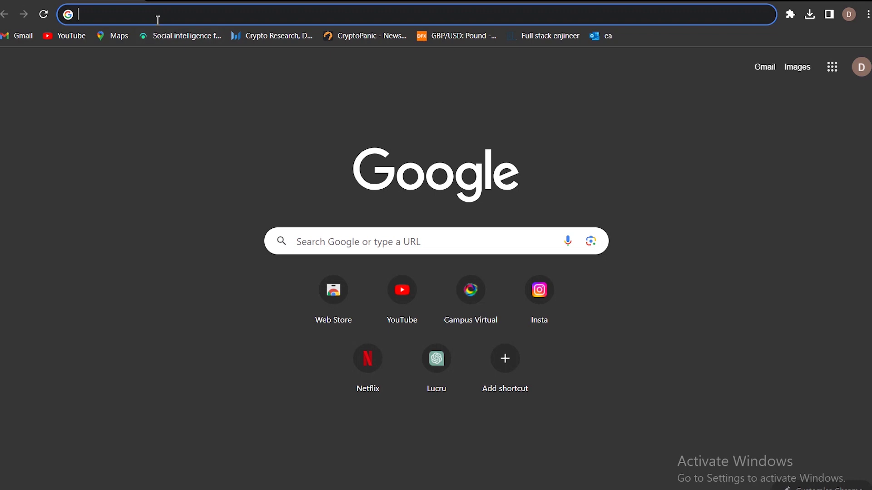
pyautogui.write('dr.fone')
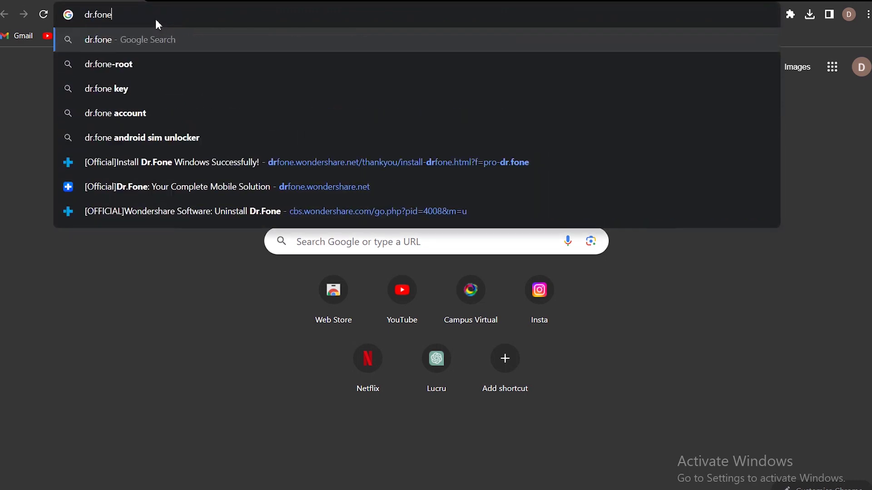
# - Search Google for dr.fone and open the Dr.Fone Official Website result on wondershare.net
pyautogui.press('Return')
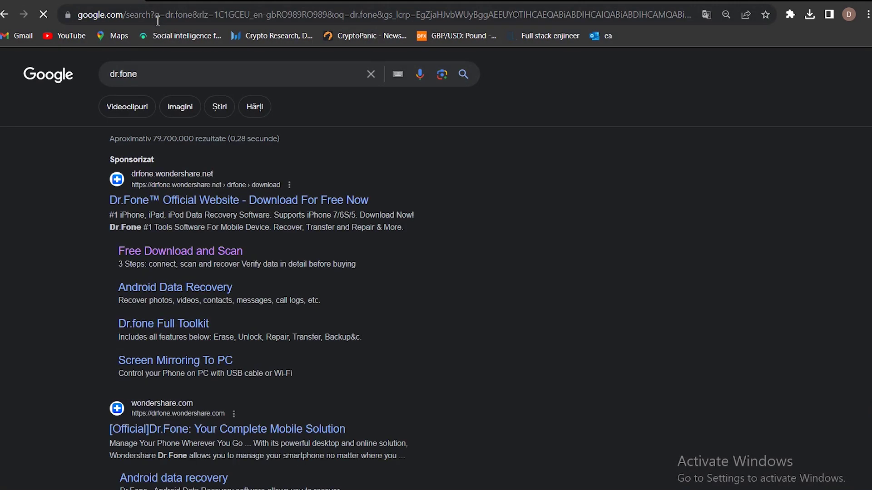
pyautogui.click(263, 200)
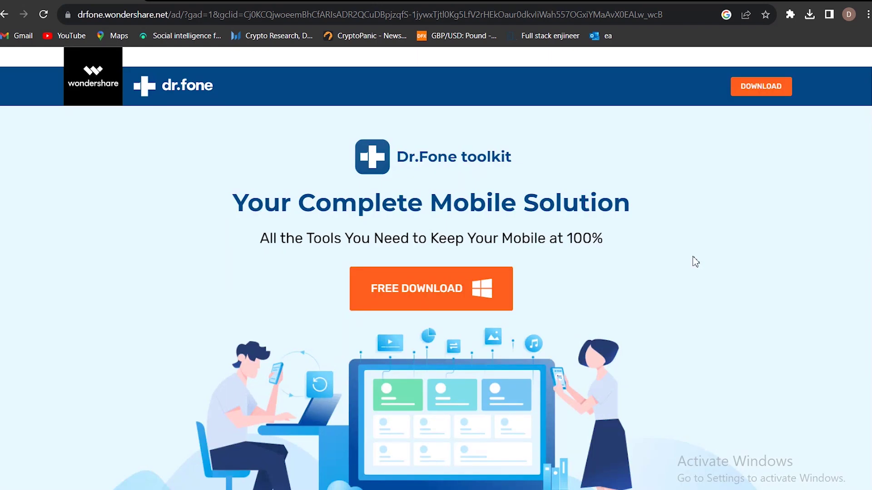
pyautogui.scroll(-3, 695, 263)
pyautogui.scroll(-5, 702, 204)
pyautogui.scroll(-2, 718, 184)
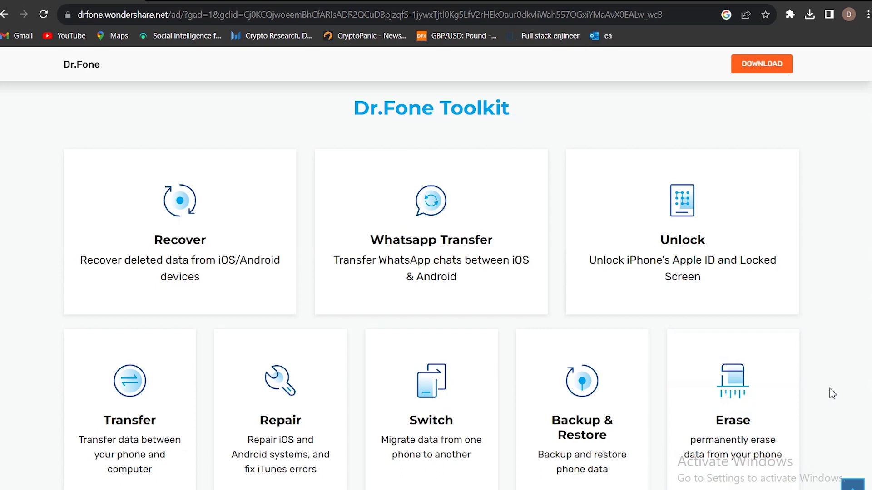
pyautogui.scroll(-2, 832, 394)
pyautogui.scroll(-5, 832, 393)
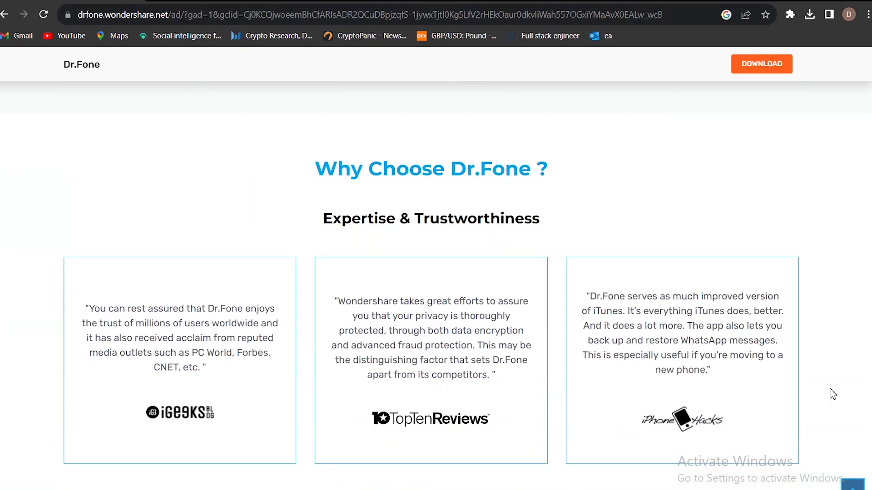
pyautogui.scroll(-1, 832, 393)
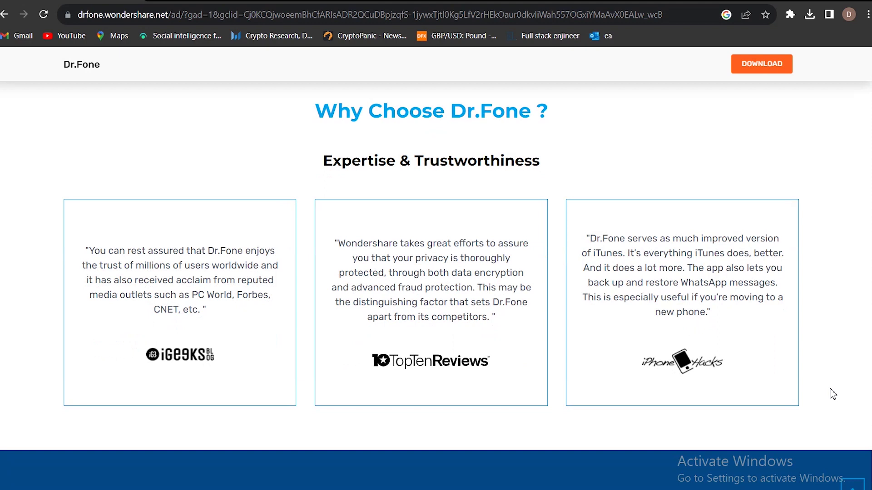
pyautogui.scroll(10, 832, 395)
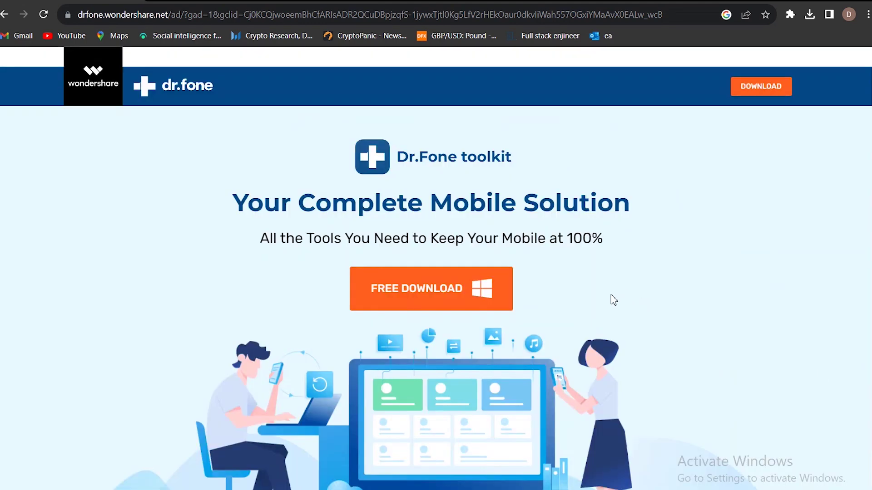
# - Download the Dr.Fone Windows setup file, approve it, install it, and launch Dr.Fone
pyautogui.click(437, 299)
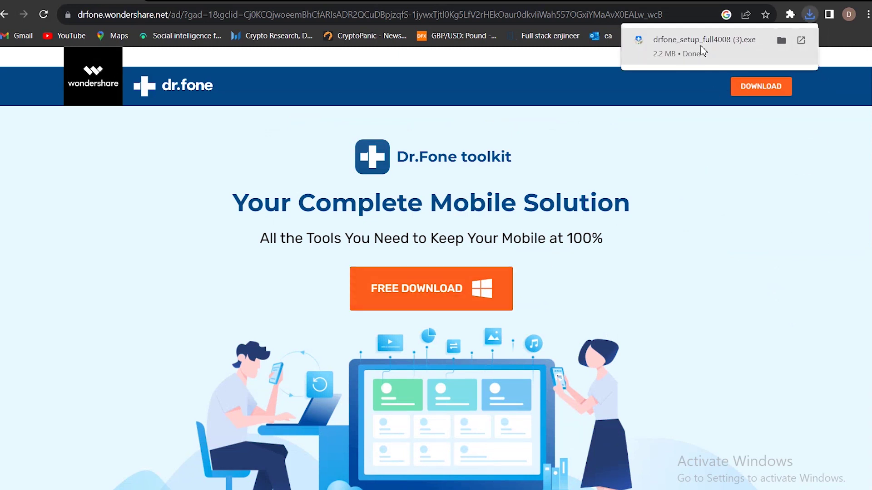
pyautogui.click(704, 45)
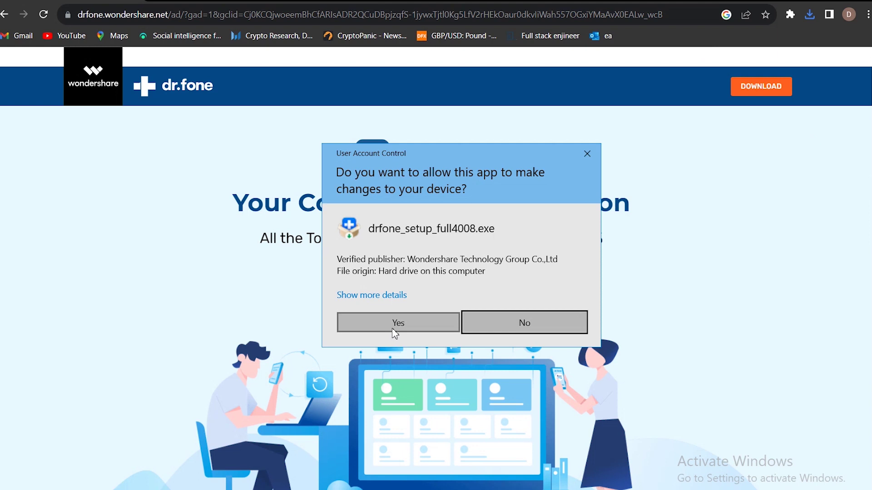
pyautogui.click(394, 327)
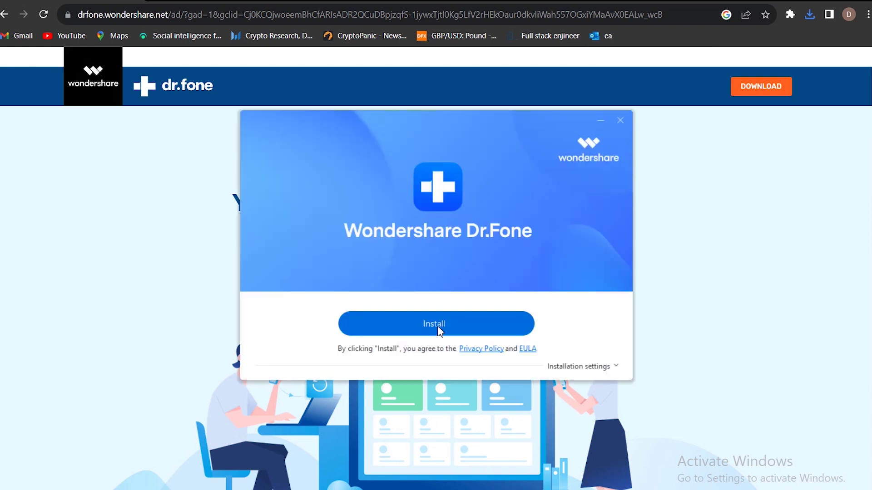
pyautogui.click(439, 329)
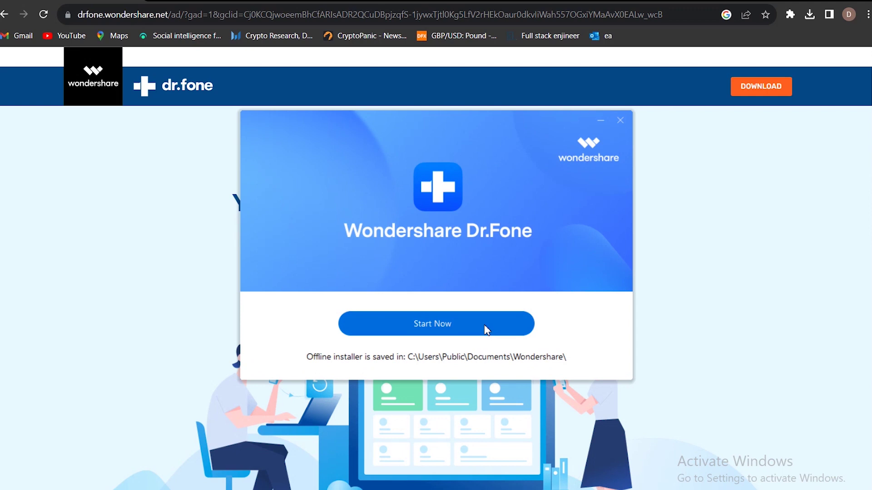
pyautogui.click(500, 332)
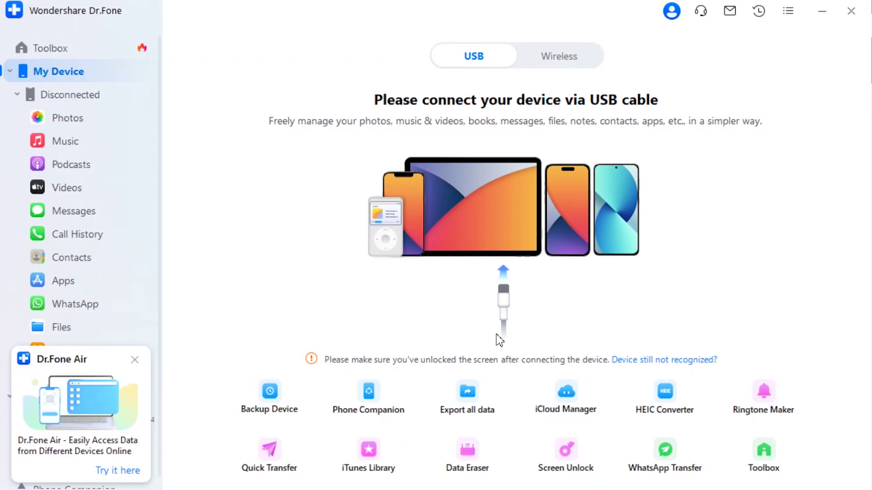
# - Open Dr.Fone's tool collection while the Samsung SM-A346B is connected by USB
pyautogui.click(88, 50)
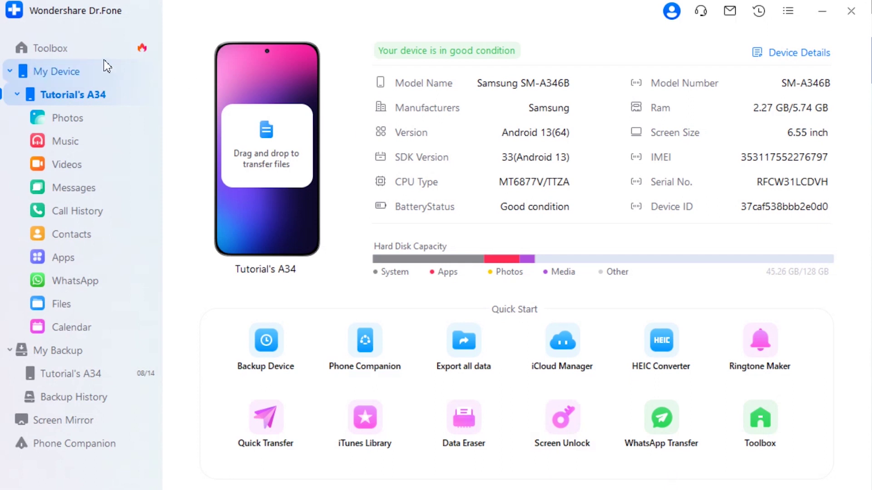
# - Open Data Recovery from the Toolbox and choose Recover Android Data for the Android phone
pyautogui.click(53, 48)
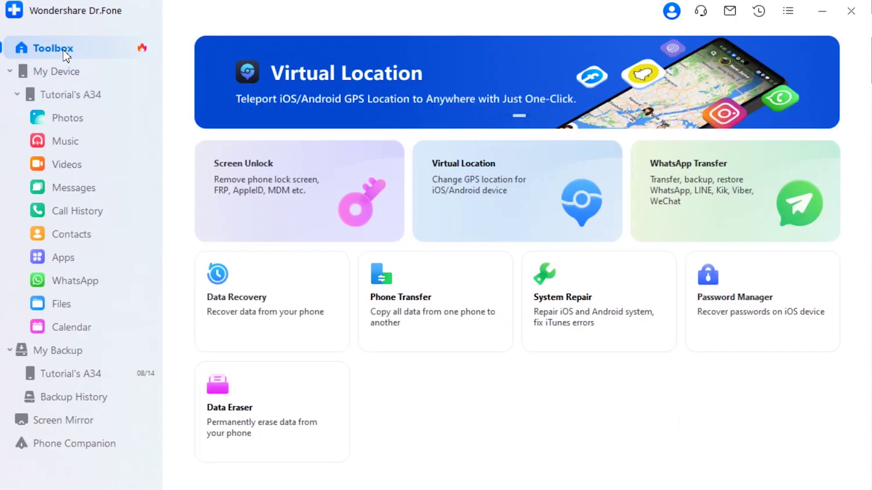
pyautogui.click(287, 298)
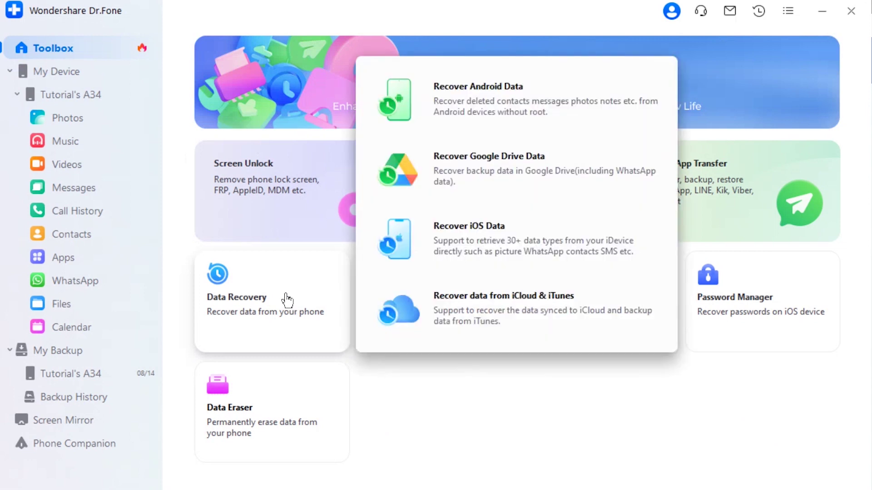
pyautogui.click(286, 298)
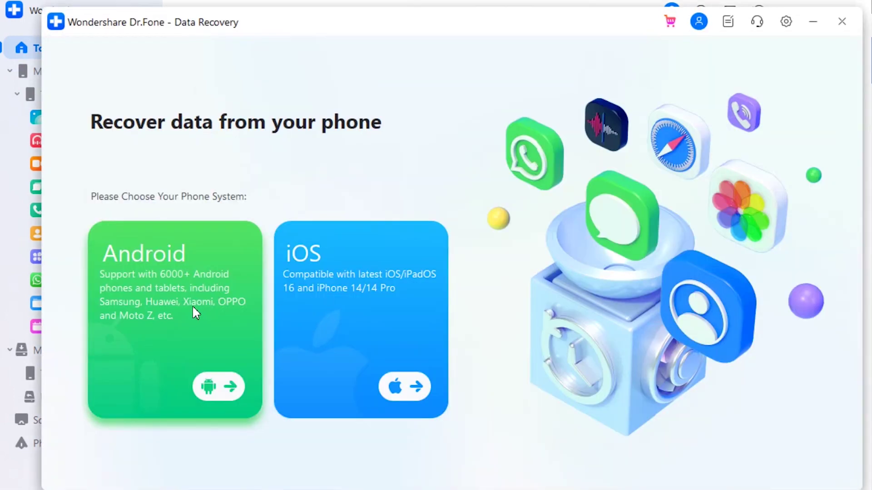
pyautogui.click(192, 305)
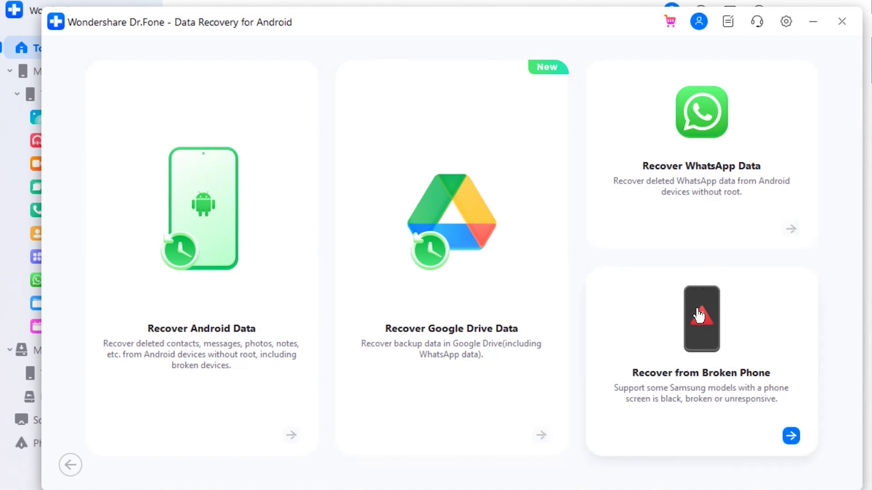
pyautogui.click(198, 398)
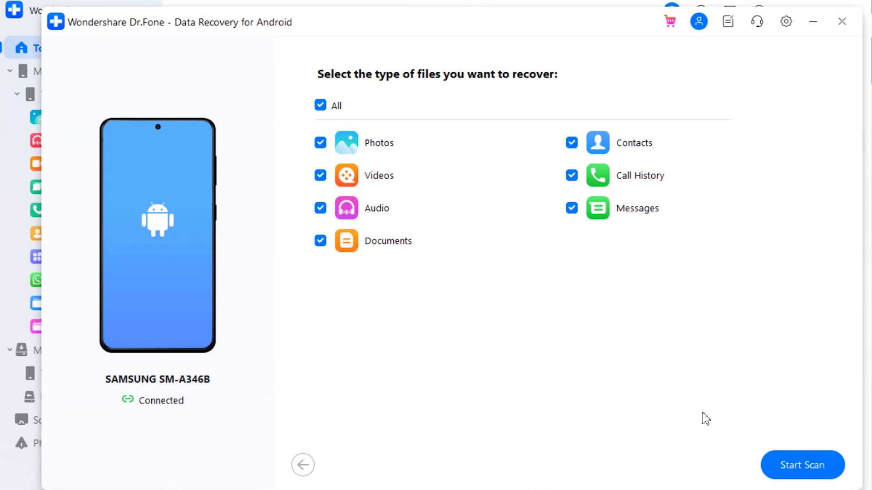
# - Scan the SAMSUNG SM-A346B, select all found categories, and export them to a desktop folder
pyautogui.click(810, 472)
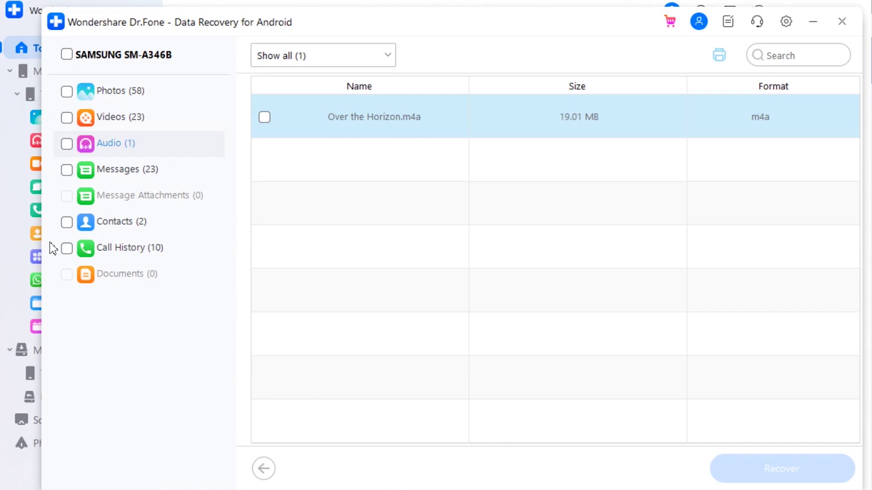
pyautogui.click(67, 55)
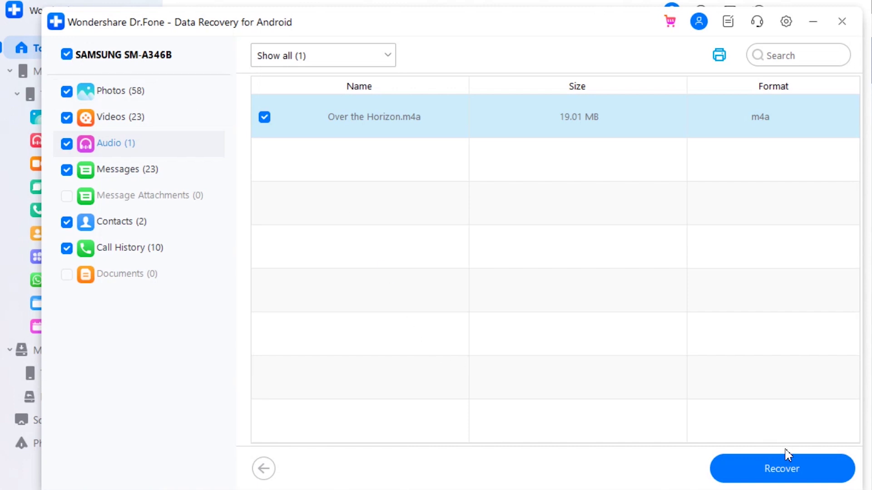
pyautogui.click(782, 469)
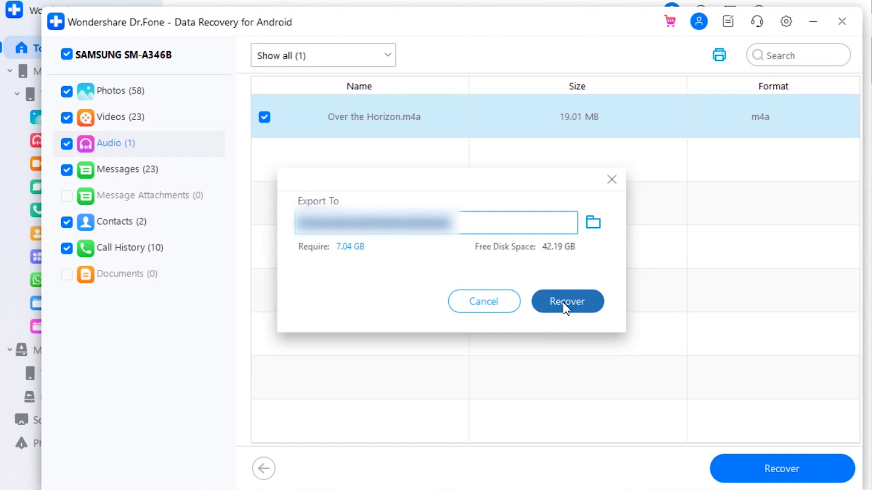
pyautogui.click(567, 302)
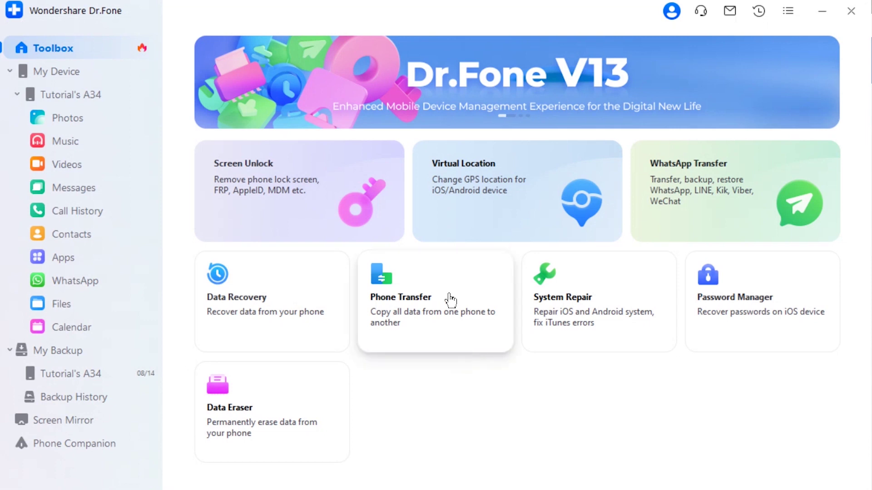
pyautogui.moveTo(434, 302)
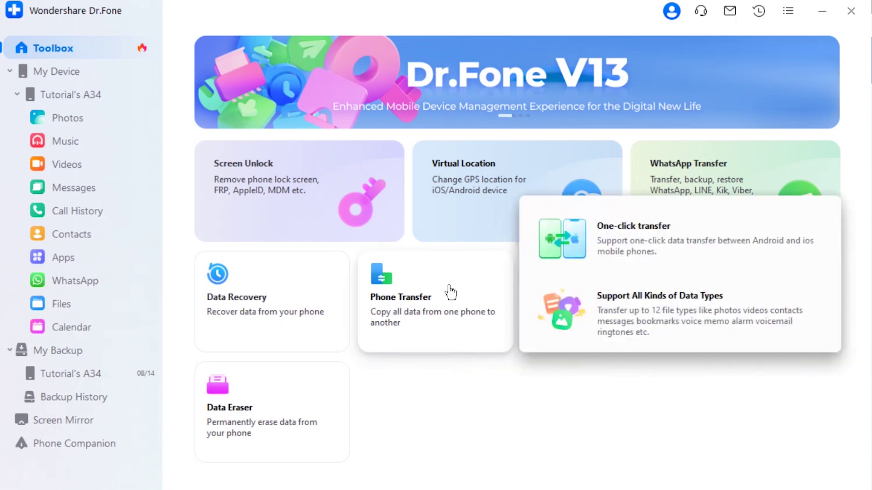
# - Transfer the Music category (Over the Horizon.m4a) from the SM-A346B to the SM-A505FN
pyautogui.click(451, 292)
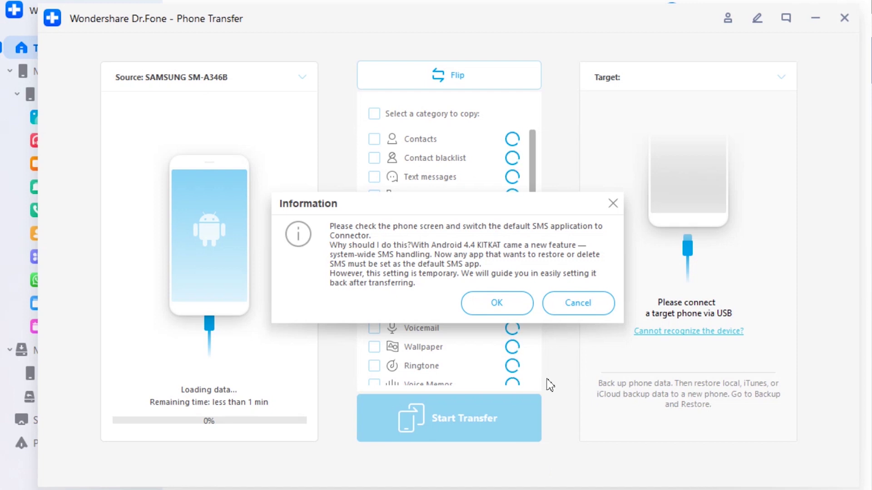
pyautogui.click(497, 302)
pyautogui.click(613, 202)
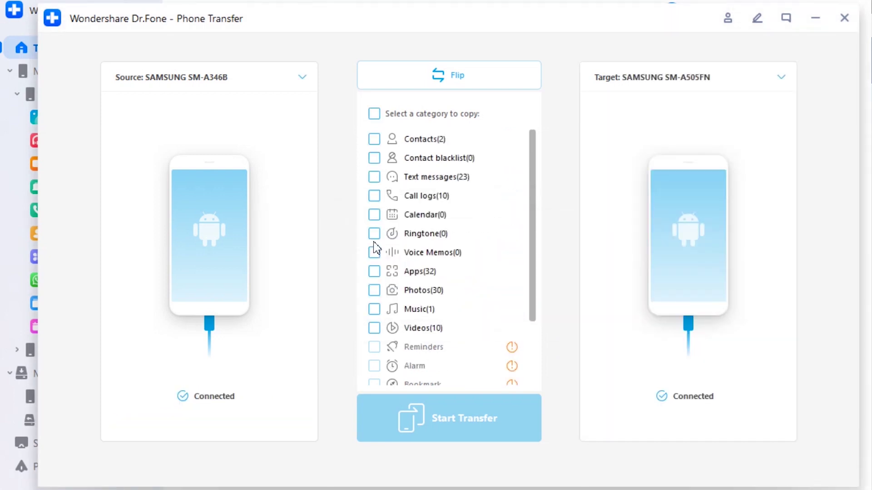
pyautogui.click(374, 309)
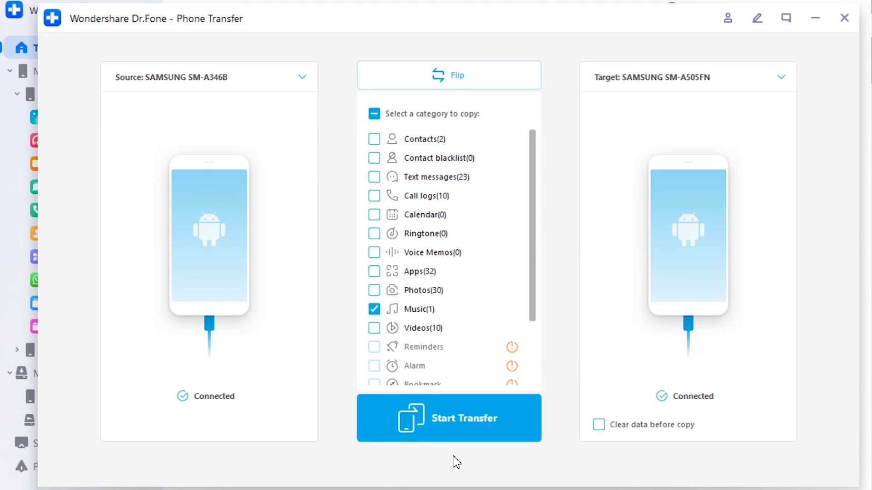
pyautogui.click(456, 424)
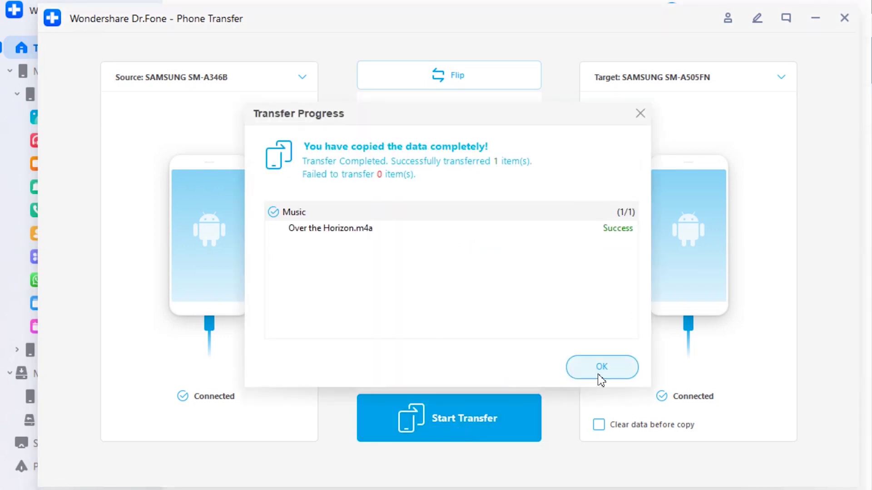
pyautogui.click(599, 375)
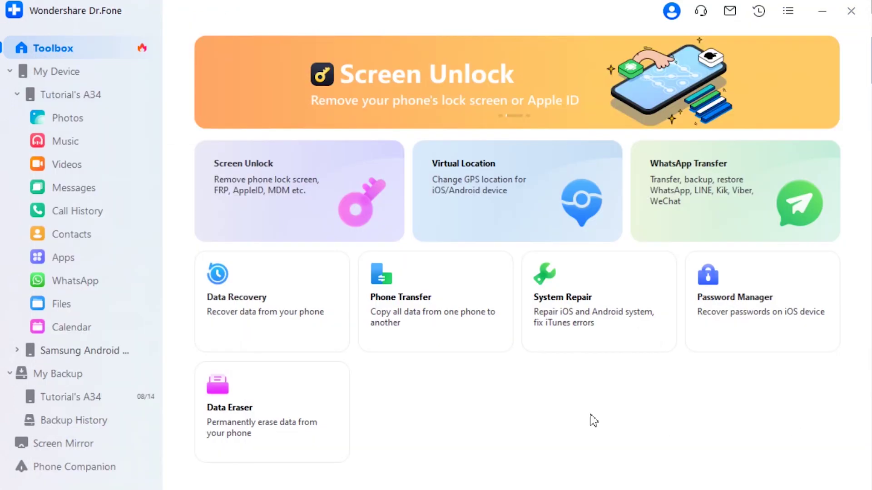
# - Open WhatsApp Transfer and choose Backup WhatsApp messages for the SAMSUNG SM-A346B
pyautogui.click(720, 176)
pyautogui.click(719, 179)
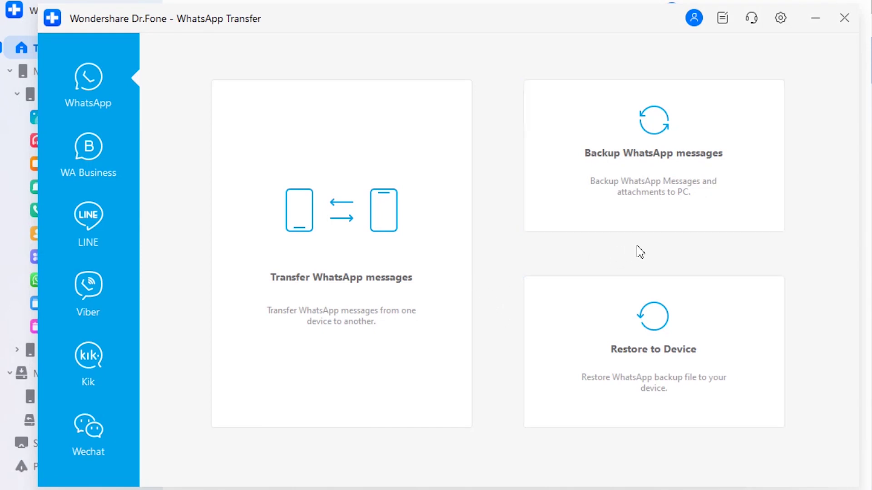
pyautogui.click(706, 213)
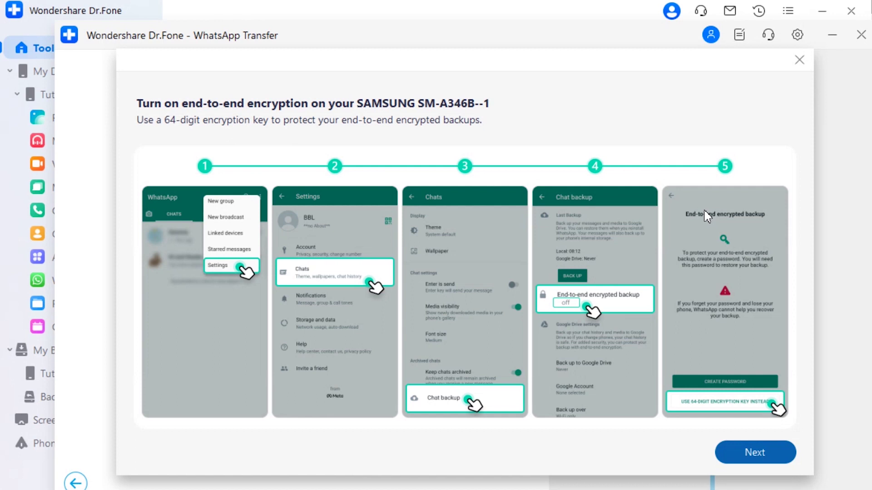
# - Scan for the encryption key, finish the encrypted WhatsApp backup, and close the completion screen
pyautogui.click(760, 452)
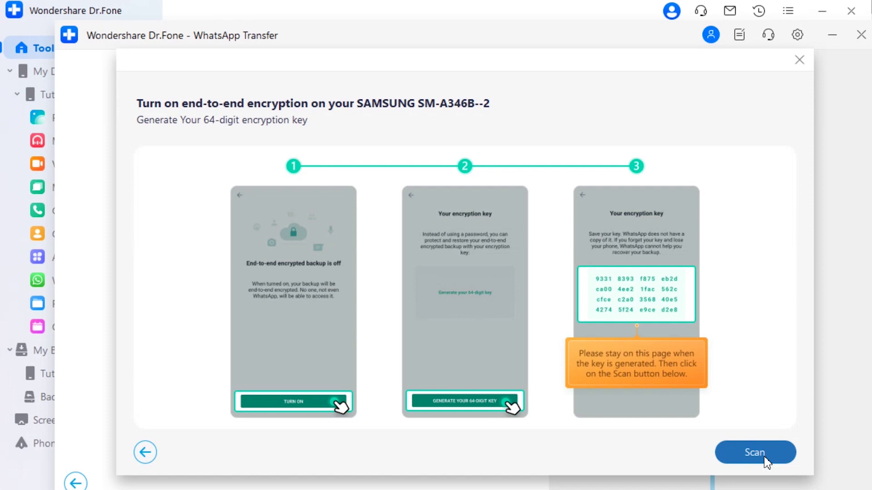
pyautogui.click(766, 460)
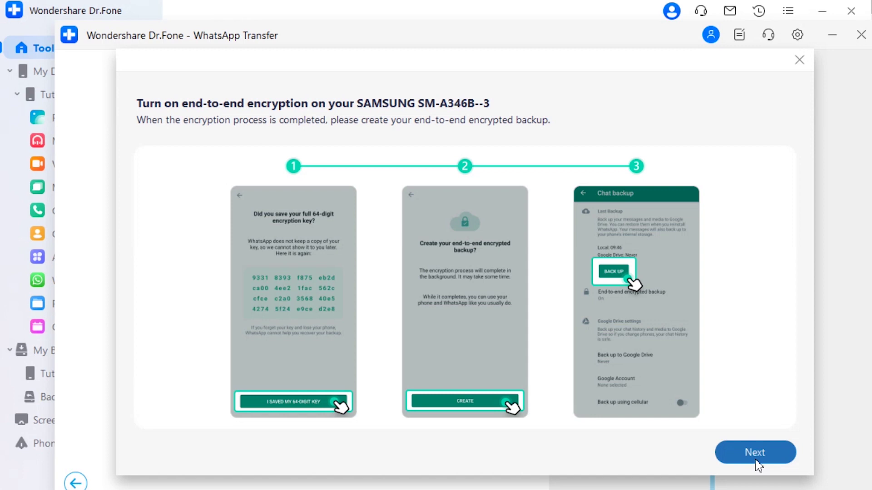
pyautogui.click(755, 452)
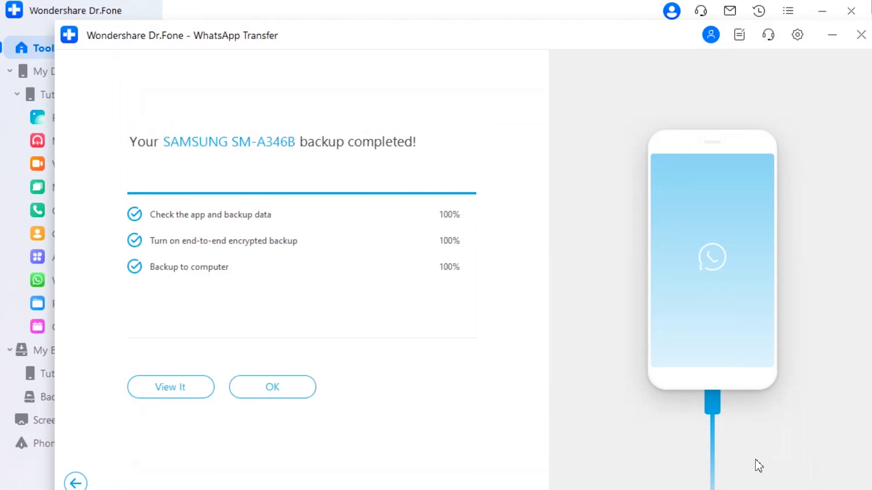
pyautogui.click(273, 387)
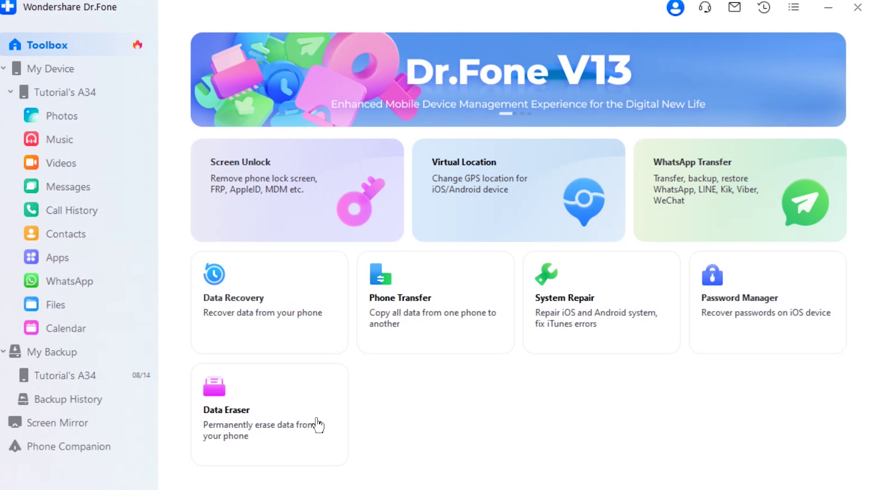
# - Open the Data Eraser tool from its card on the Toolbox
pyautogui.click(246, 397)
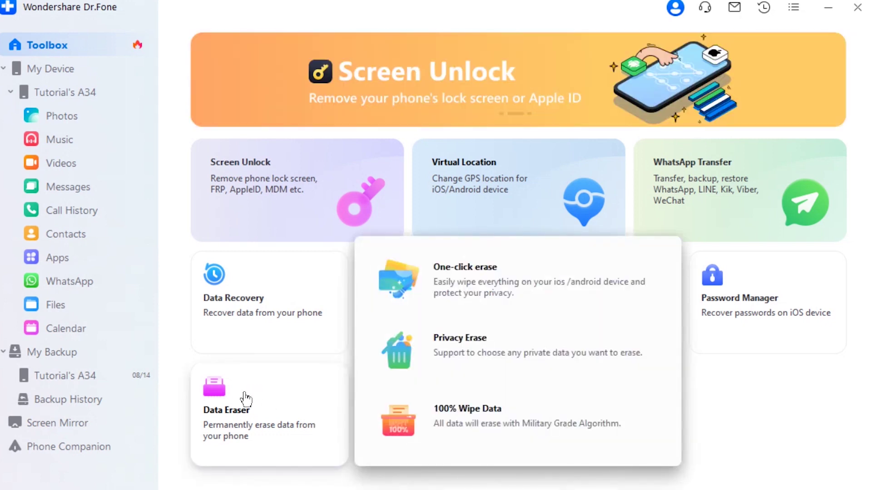
pyautogui.click(246, 397)
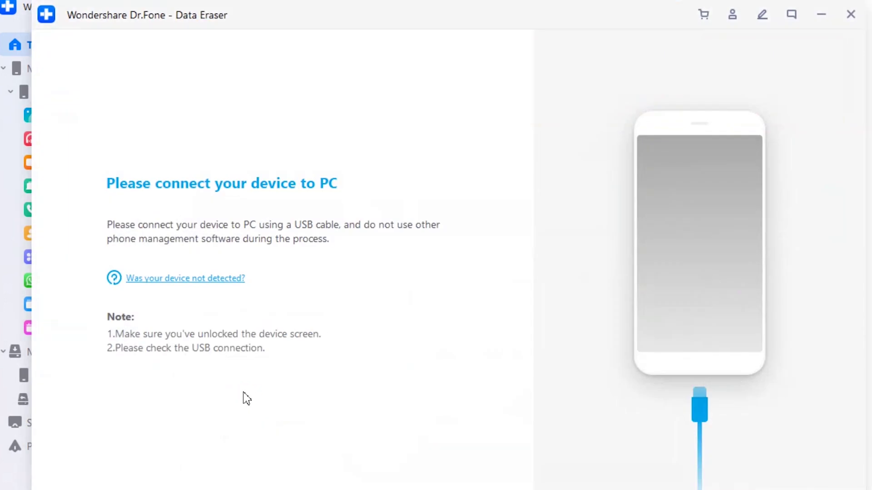